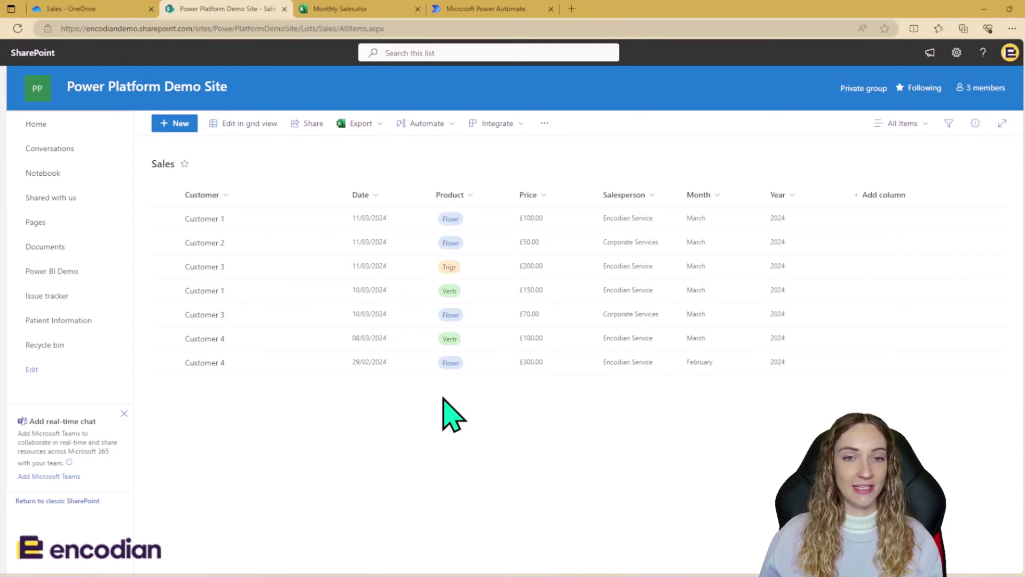
{"action": "left_click", "coordinate": [389, 11]}
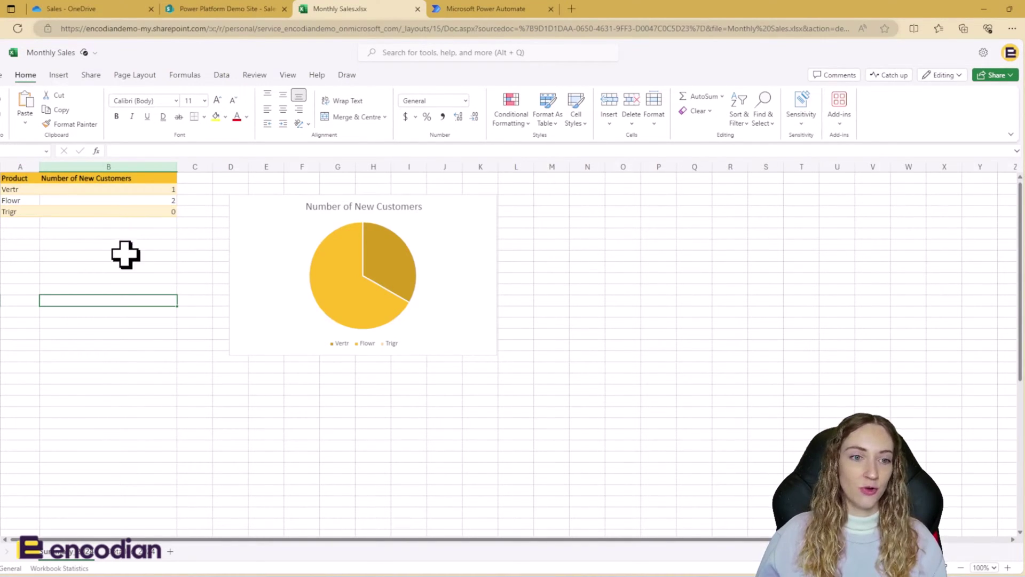
{"action": "left_click", "coordinate": [291, 311]}
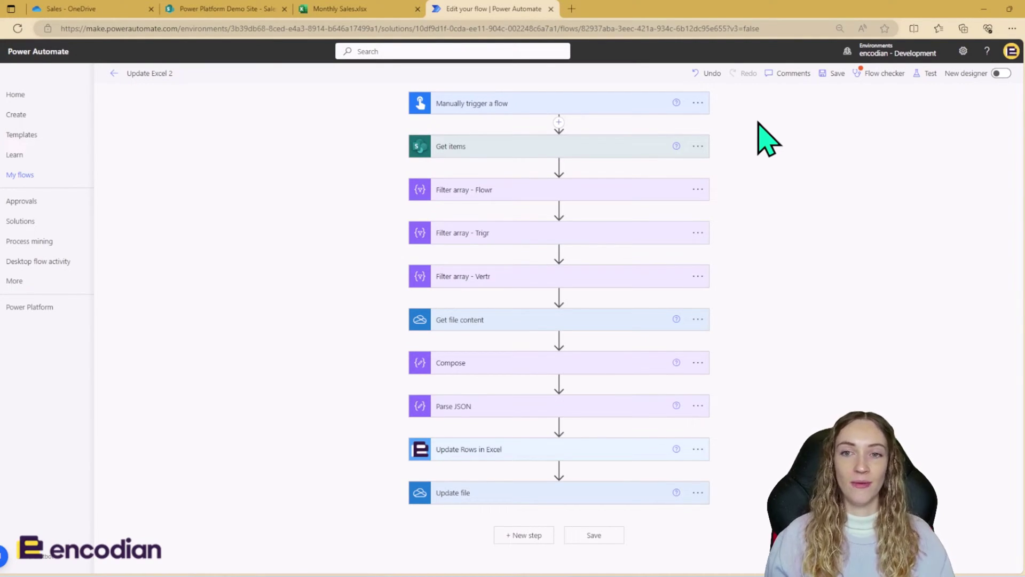
Expand the Get items step to show the Power Platform Demo Site Sales list
{"action": "left_click", "coordinate": [658, 149]}
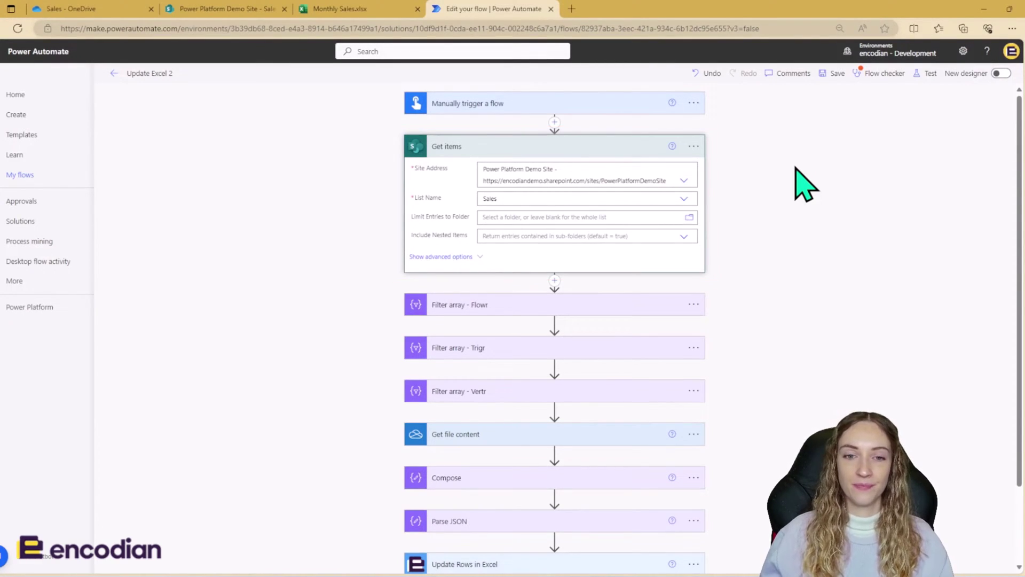
{"action": "scroll", "coordinate": [803, 184], "scroll_direction": "down", "scroll_amount": 2}
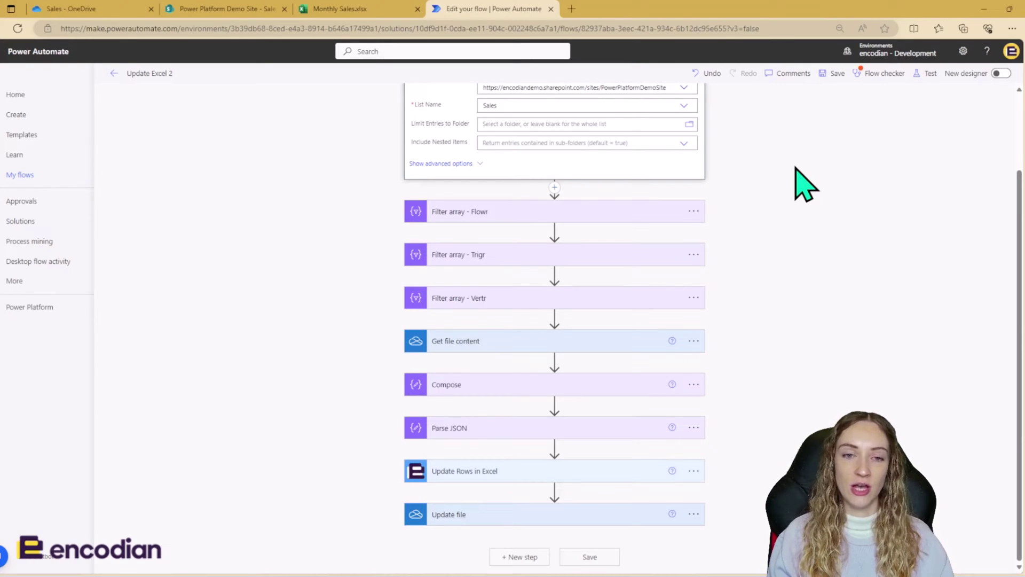
Expand the Filter array - Flowr, Trigr and Vertr steps to show their Product Value conditions
{"action": "left_click", "coordinate": [652, 212]}
{"action": "left_click", "coordinate": [643, 326]}
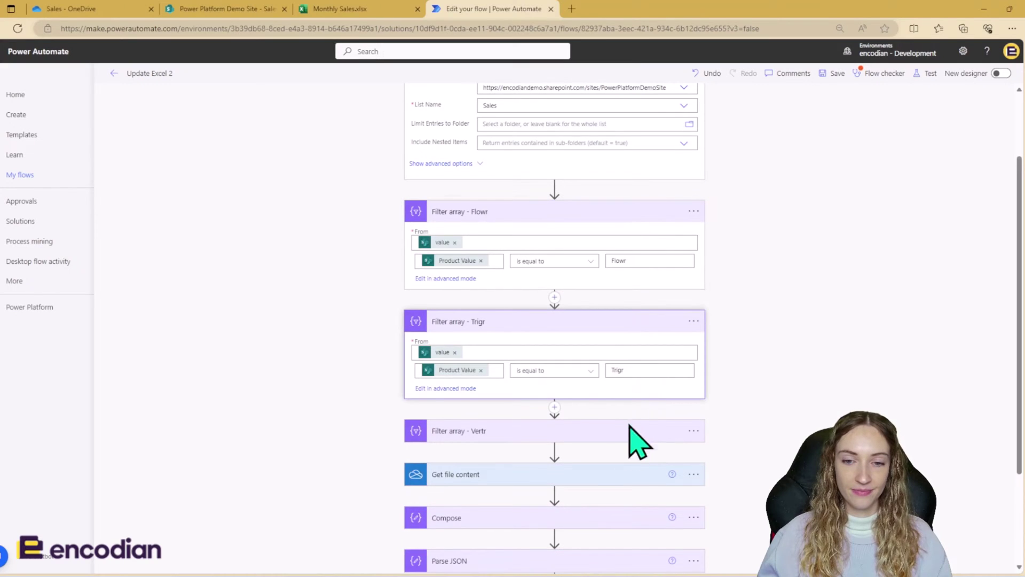
{"action": "left_click", "coordinate": [626, 428]}
{"action": "scroll", "coordinate": [772, 336], "scroll_direction": "down", "scroll_amount": 1}
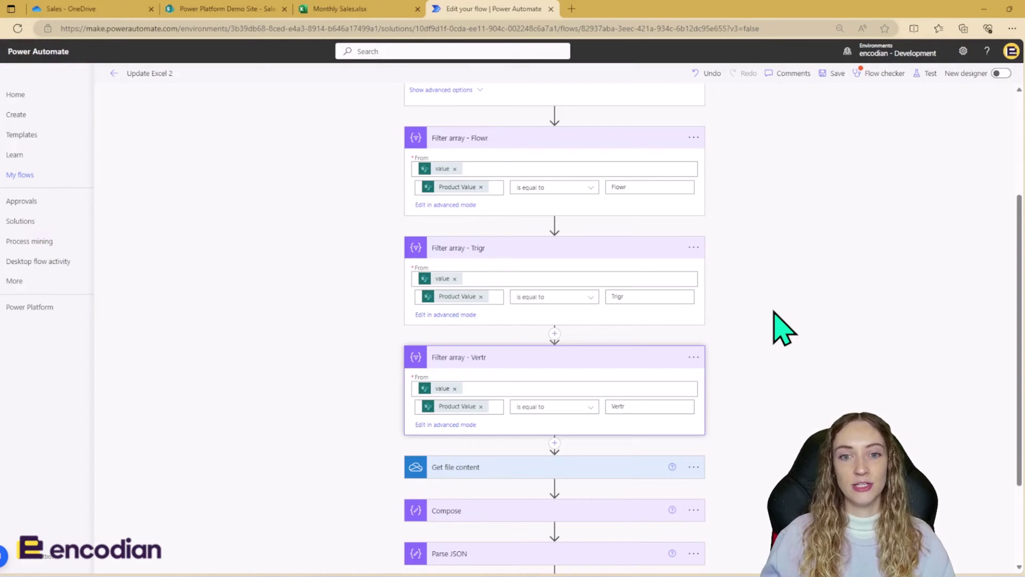
{"action": "scroll", "coordinate": [775, 318], "scroll_direction": "down", "scroll_amount": 3}
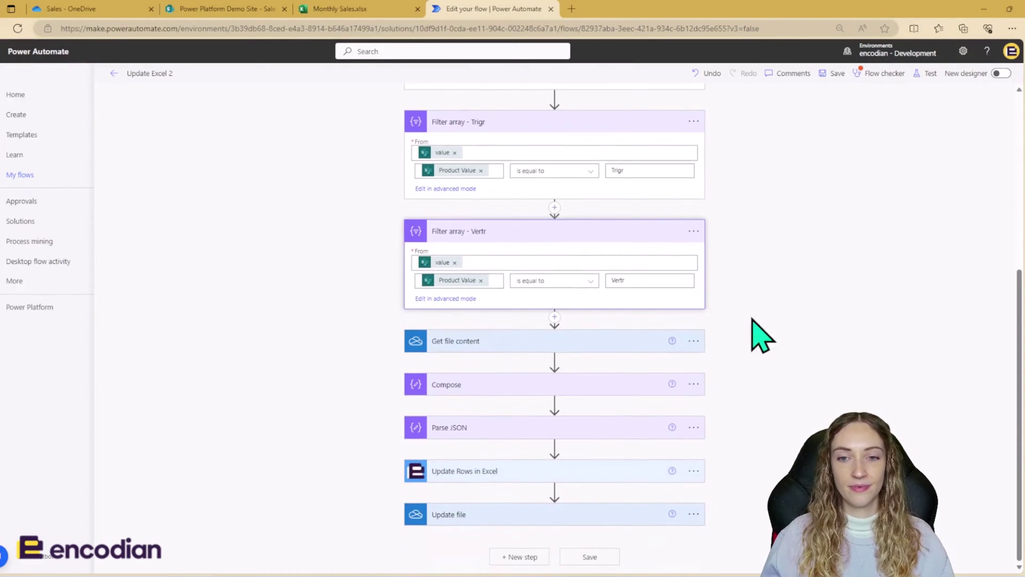
Expand Get file content to reveal its File path /Sales/Monthly Sales.xlsx
{"action": "left_click", "coordinate": [648, 347]}
{"action": "scroll", "coordinate": [748, 323], "scroll_direction": "down", "scroll_amount": 1}
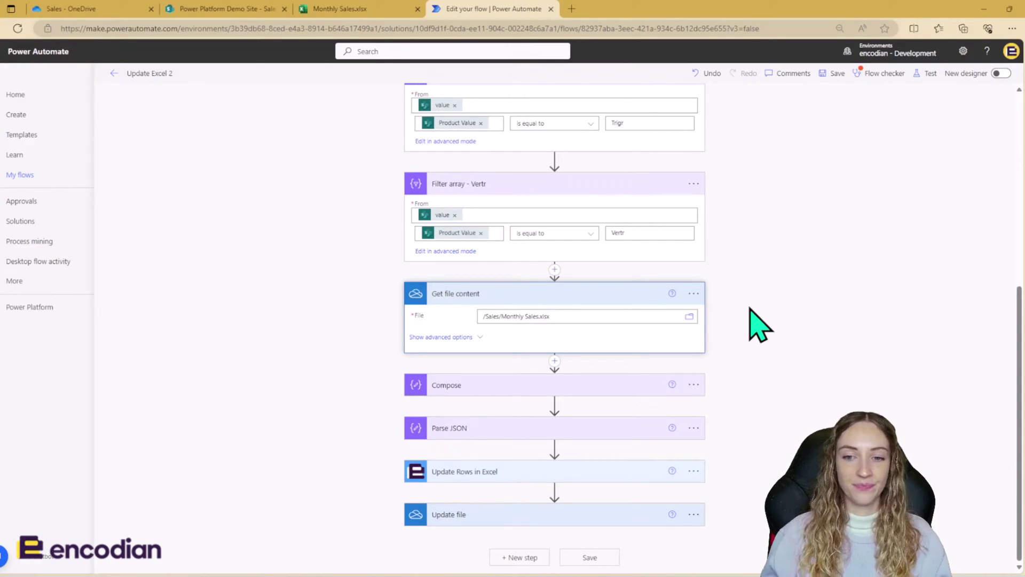
Expand Compose and Parse JSON to show the three "No" length() entries and the array schema
{"action": "left_click", "coordinate": [621, 388]}
{"action": "scroll", "coordinate": [583, 480], "scroll_direction": "down", "scroll_amount": 3}
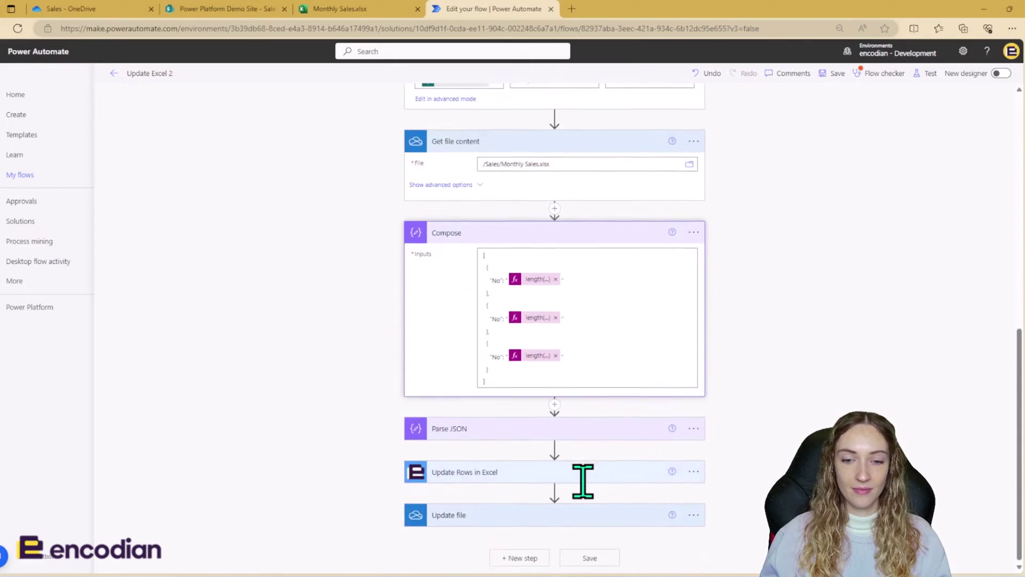
{"action": "left_click", "coordinate": [596, 427]}
{"action": "scroll", "coordinate": [773, 305], "scroll_direction": "down", "scroll_amount": 3}
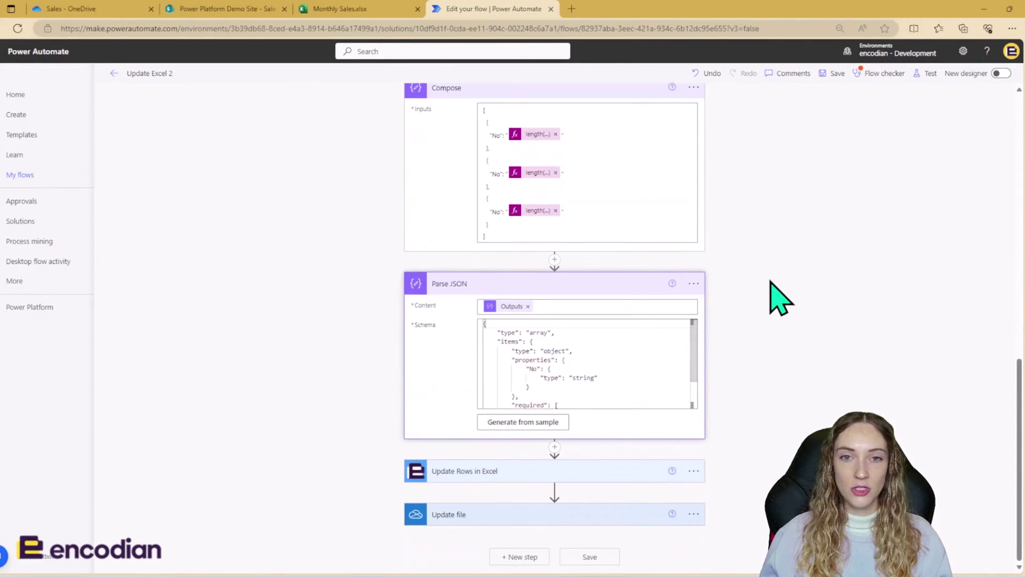
{"action": "scroll", "coordinate": [780, 299], "scroll_direction": "up", "scroll_amount": 1}
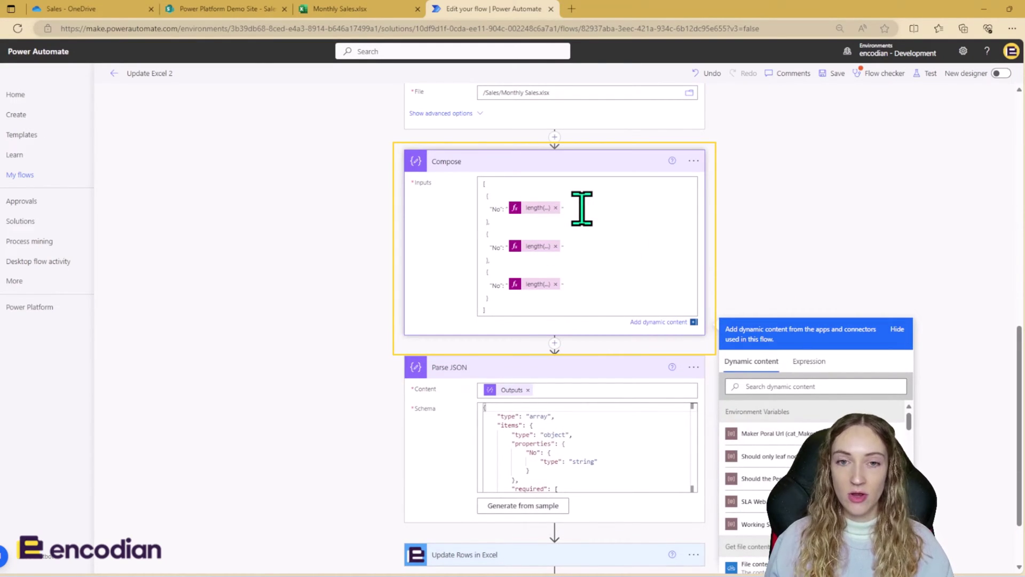
Add a temporary "rev":"£2" line after the first No entry in Compose Inputs
{"action": "key", "text": "Return"}
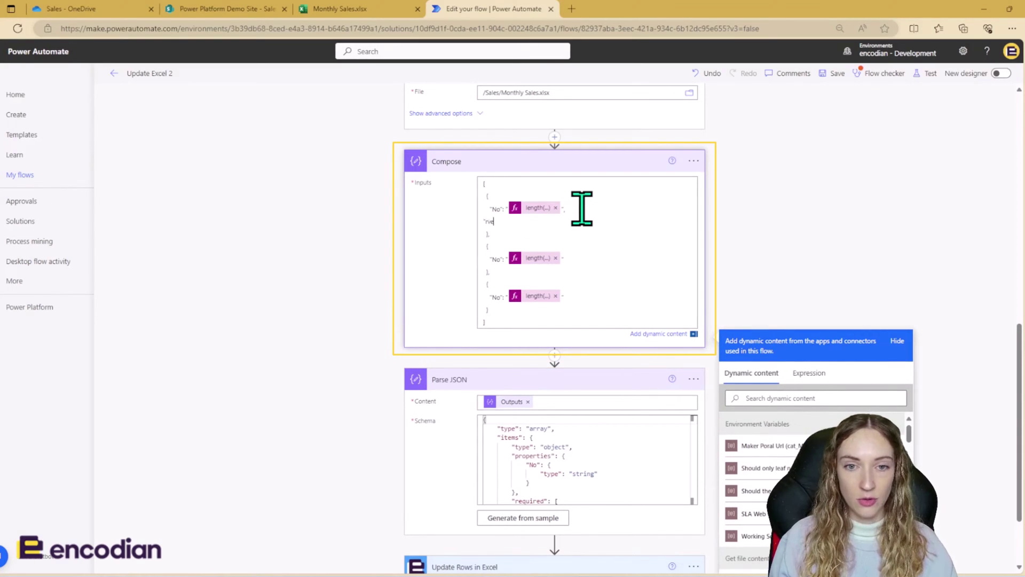
{"action": "type", "text": "\"rrev\":\"£2\""}
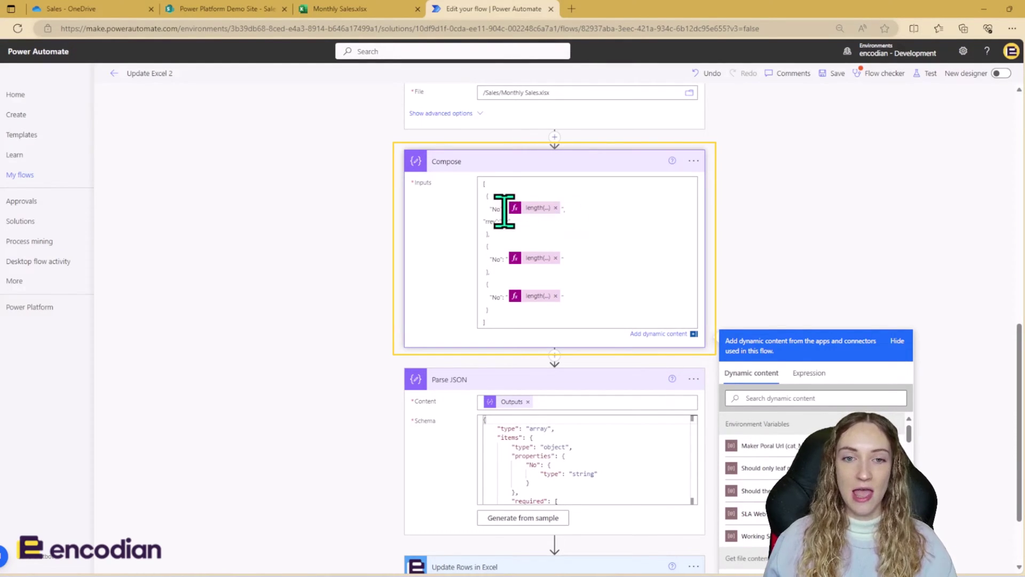
{"action": "left_click_drag", "start_coordinate": [486, 209], "coordinate": [592, 210]}
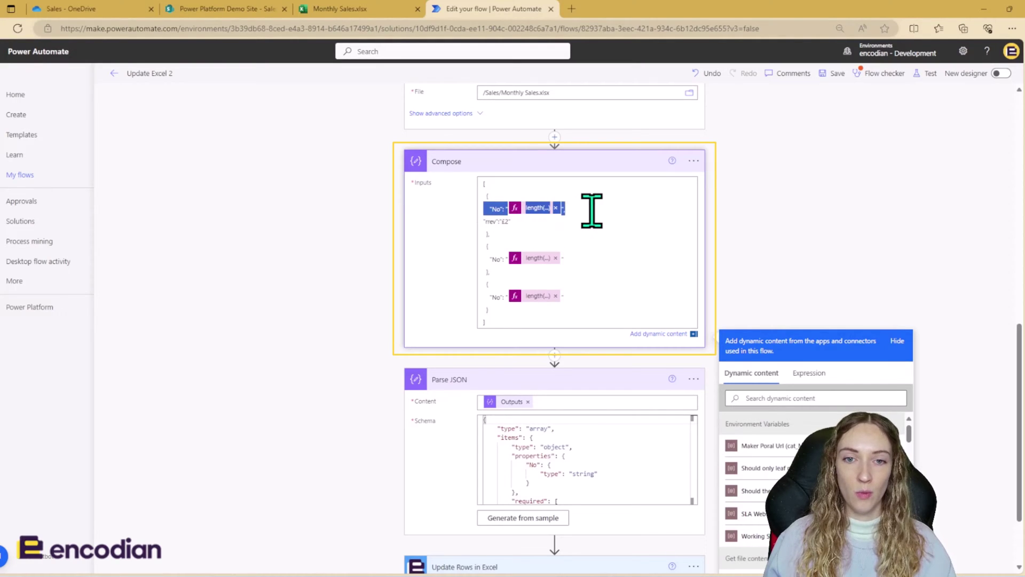
{"action": "left_click", "coordinate": [552, 220]}
{"action": "left_click_drag", "start_coordinate": [512, 221], "coordinate": [466, 227]}
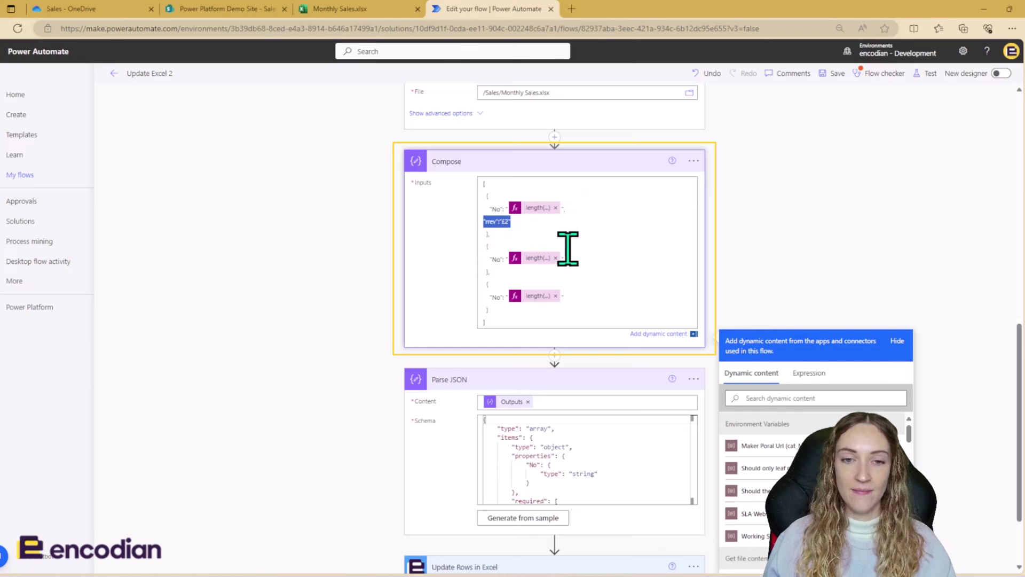
Delete the temporary rev line, leaving the three No entries unchanged
{"action": "left_click_drag", "start_coordinate": [486, 257], "coordinate": [584, 260]}
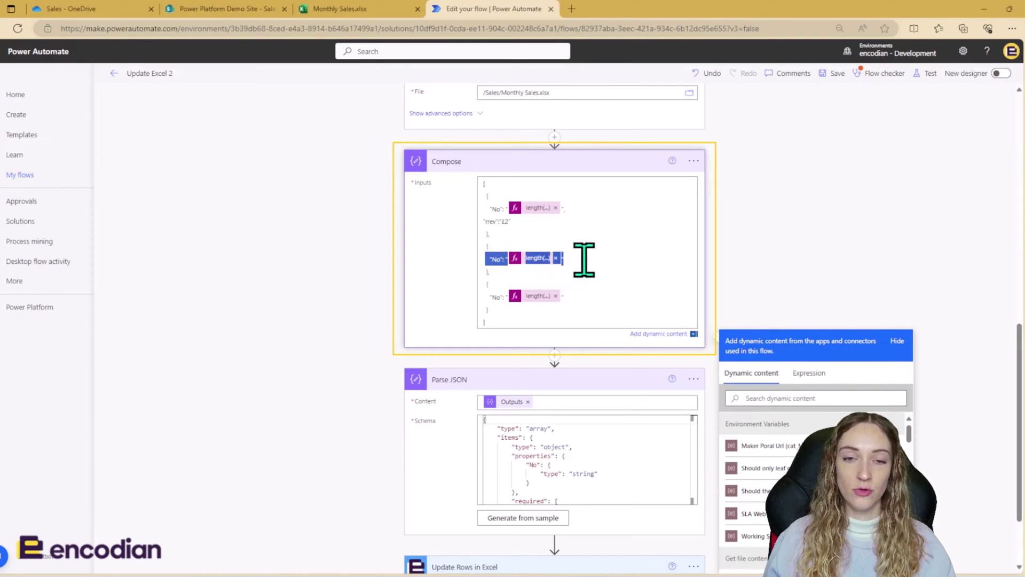
{"action": "left_click", "coordinate": [502, 273]}
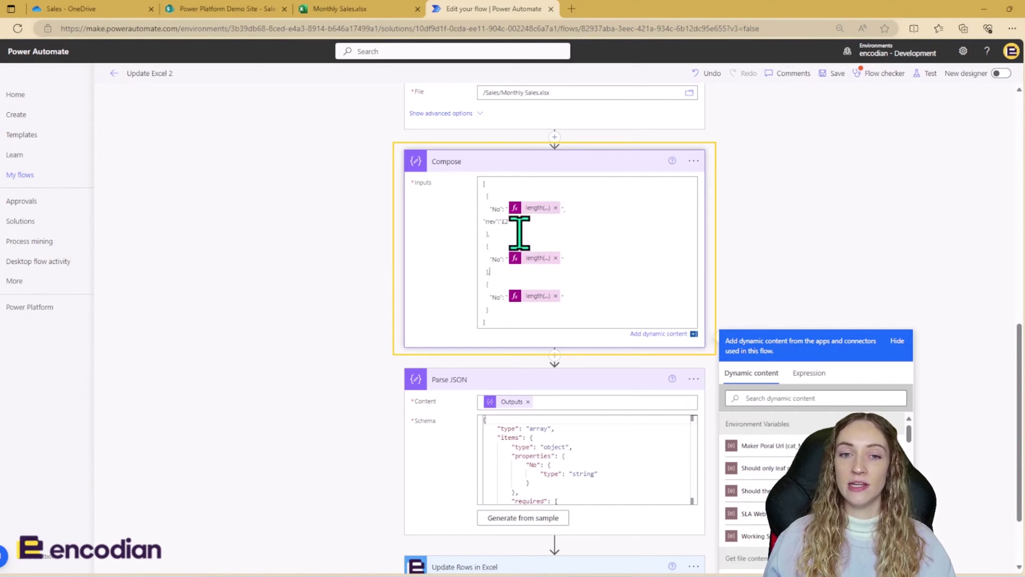
{"action": "key", "text": "BackSpace"}
{"action": "key", "text": "BackSpace"}
{"action": "key", "text": "BackSpace"}
{"action": "key", "text": "BackSpace"}
{"action": "key", "text": "BackSpace"}
{"action": "key", "text": "BackSpace"}
{"action": "key", "text": "BackSpace"}
{"action": "key", "text": "BackSpace"}
{"action": "key", "text": "BackSpace"}
{"action": "key", "text": "BackSpace"}
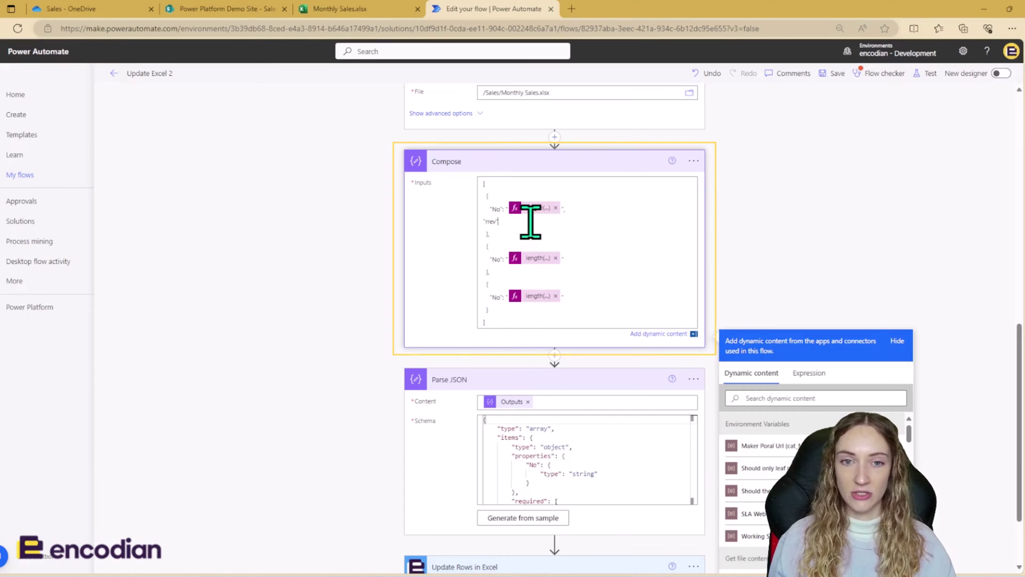
{"action": "key", "text": "BackSpace"}
{"action": "key", "text": "BackSpace"}
{"action": "left_click", "coordinate": [833, 213]}
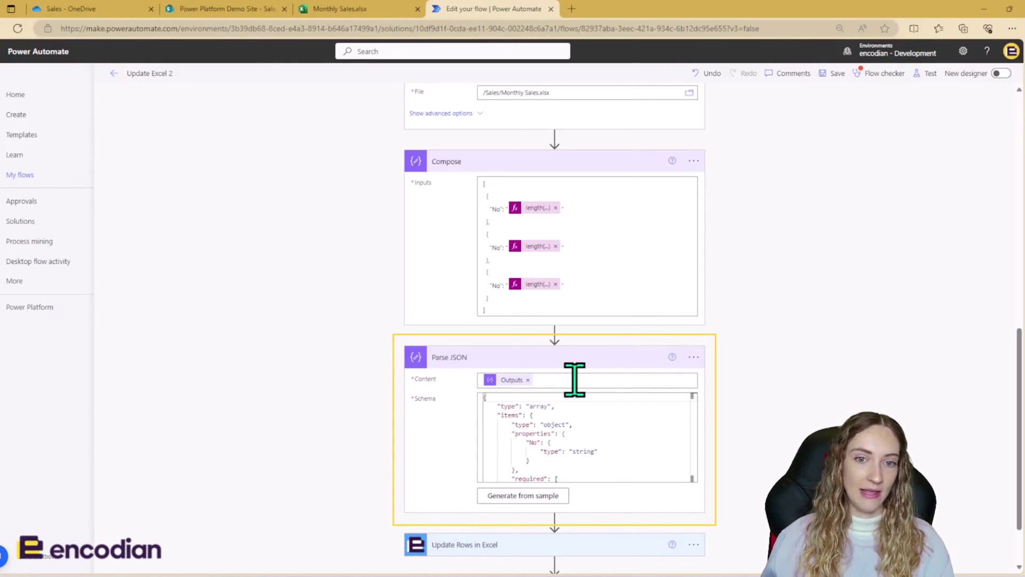
{"action": "left_click_drag", "start_coordinate": [529, 307], "coordinate": [477, 182]}
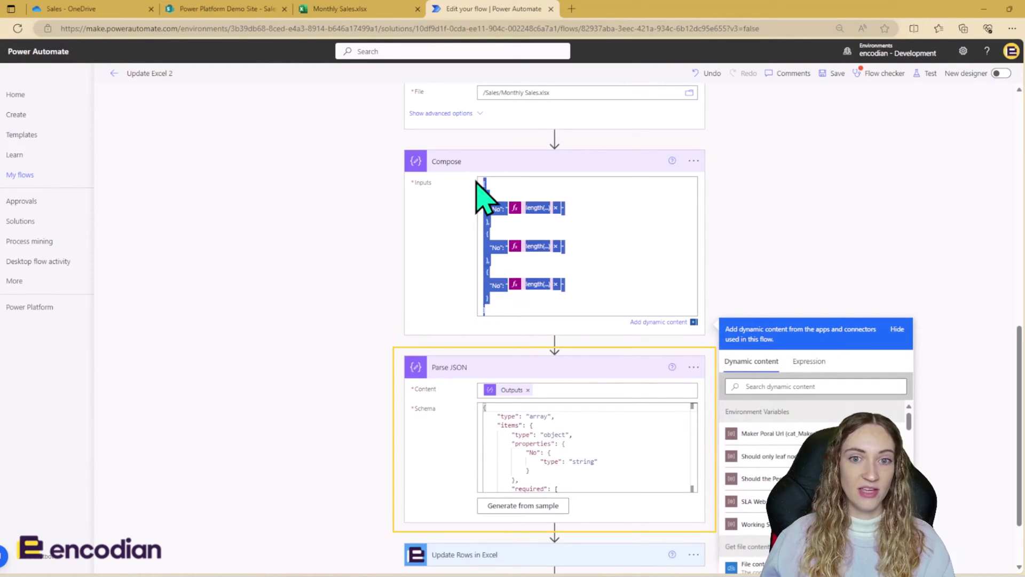
{"action": "left_click", "coordinate": [550, 506]}
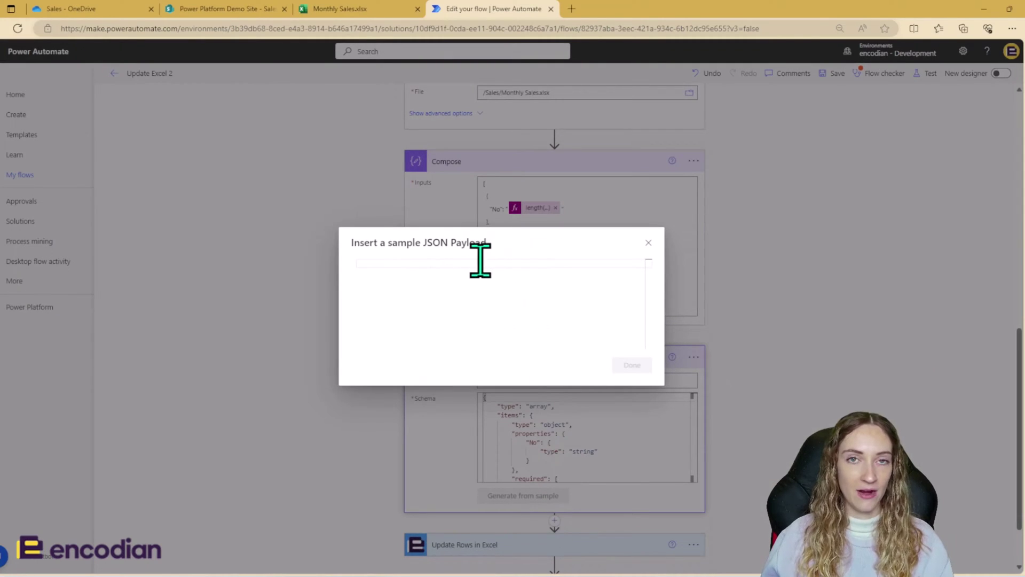
{"action": "left_click", "coordinate": [649, 242]}
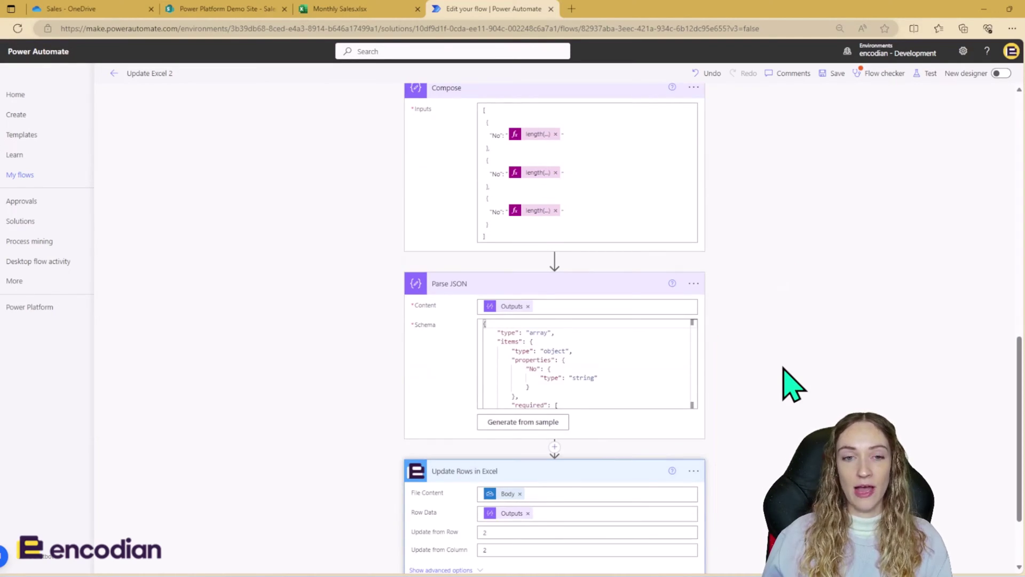
Bring the Update Rows in Excel step into view at its Row Data Outputs field
{"action": "scroll", "coordinate": [794, 384], "scroll_direction": "down", "scroll_amount": 2}
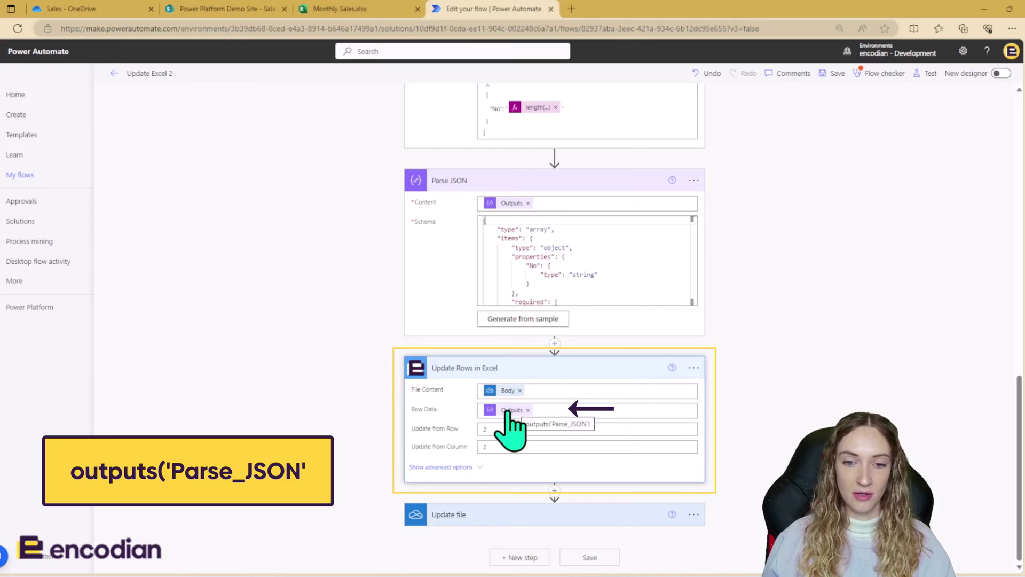
{"action": "mouse_move", "coordinate": [502, 422]}
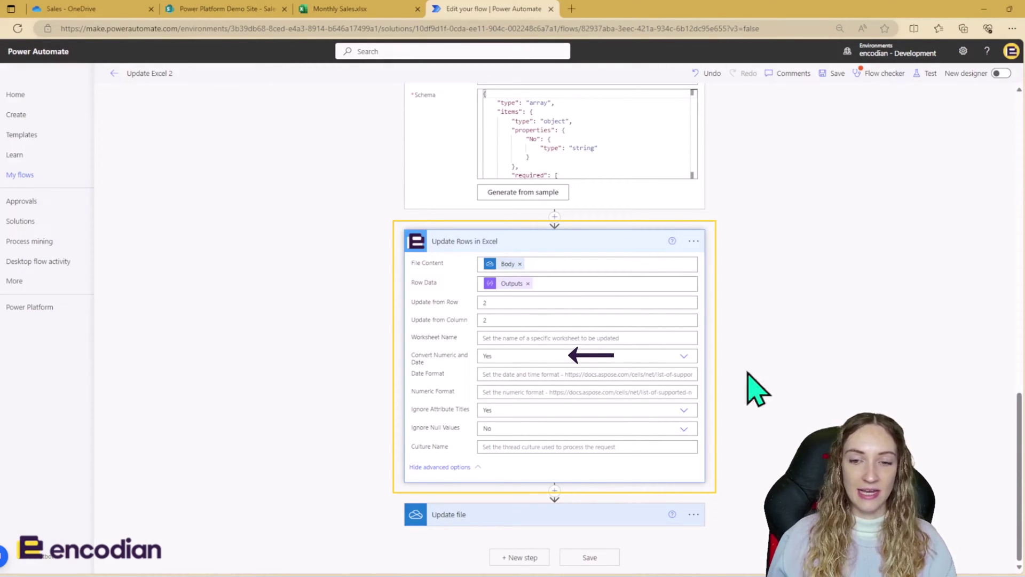
{"action": "mouse_move", "coordinate": [671, 355]}
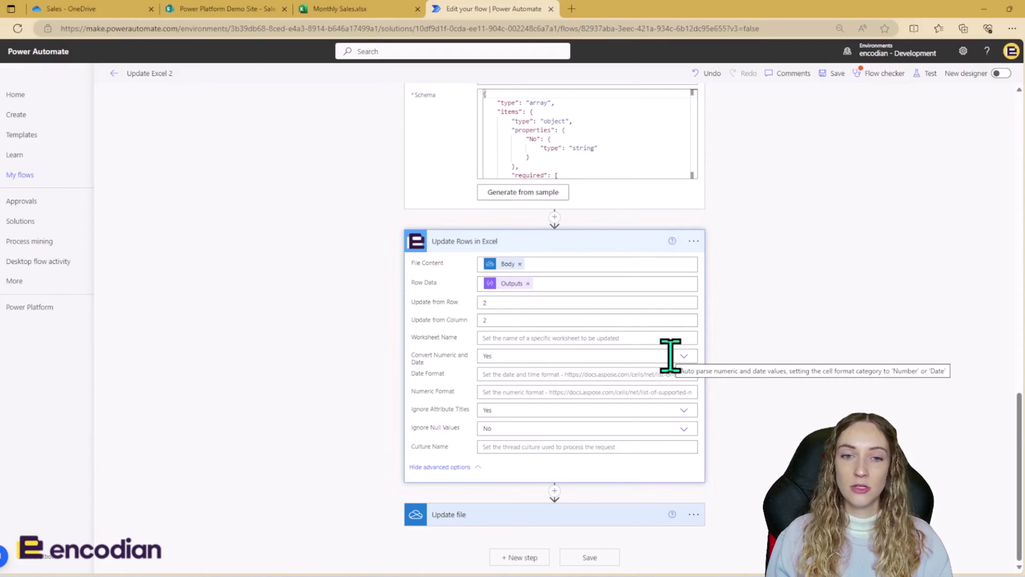
Expand the Update file action to view its File and File Content fields
{"action": "left_click", "coordinate": [656, 519]}
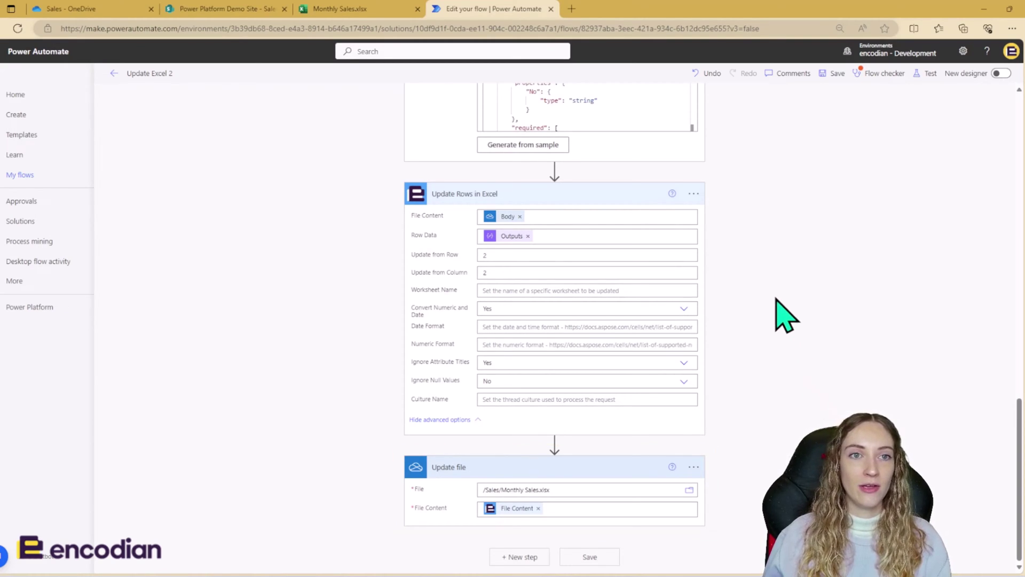
Review the current product counts in Monthly Sales.xlsx, then close the workbook tab
{"action": "left_click", "coordinate": [370, 9]}
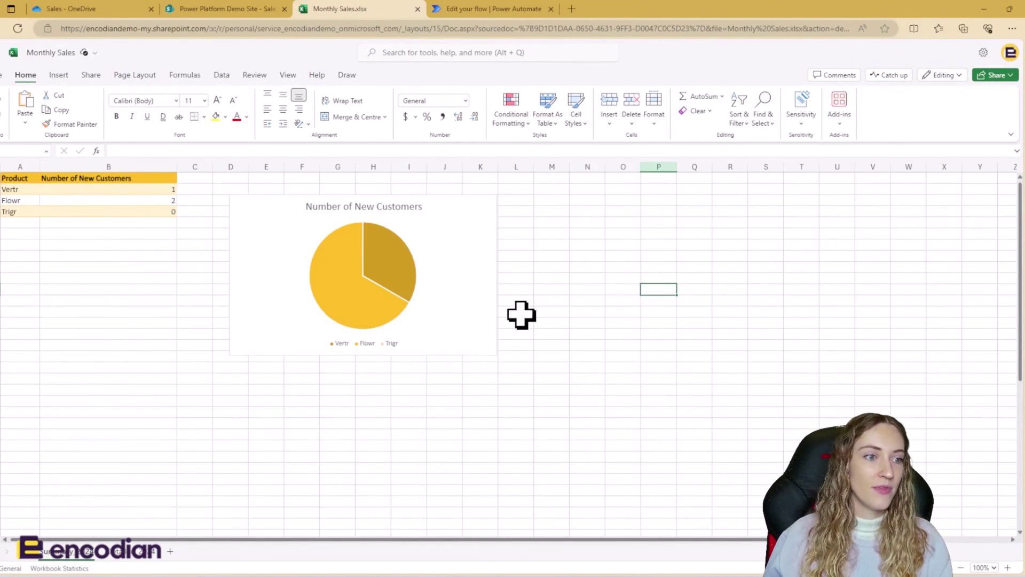
{"action": "left_click", "coordinate": [195, 190]}
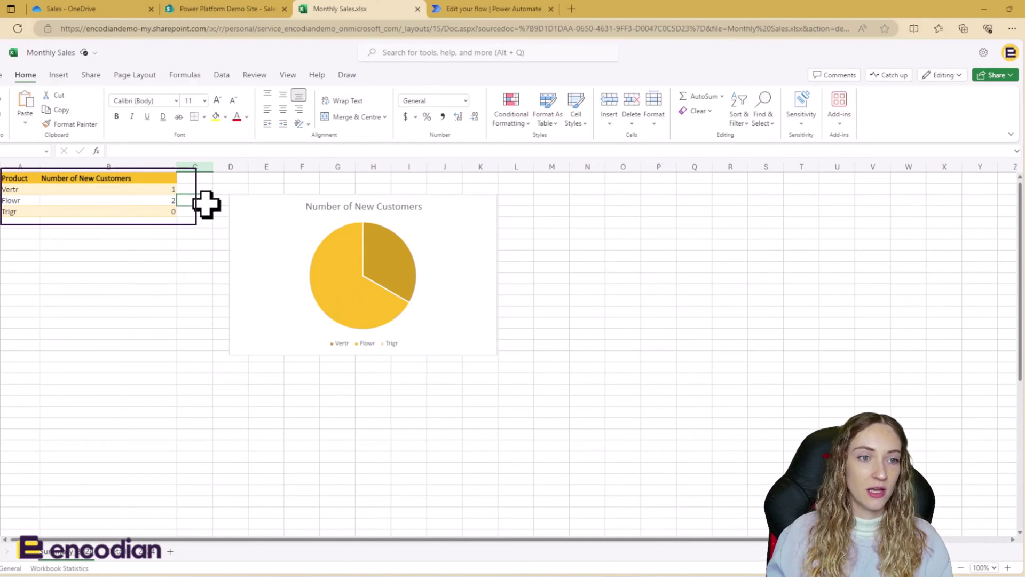
{"action": "left_click", "coordinate": [202, 213]}
{"action": "left_click", "coordinate": [630, 288]}
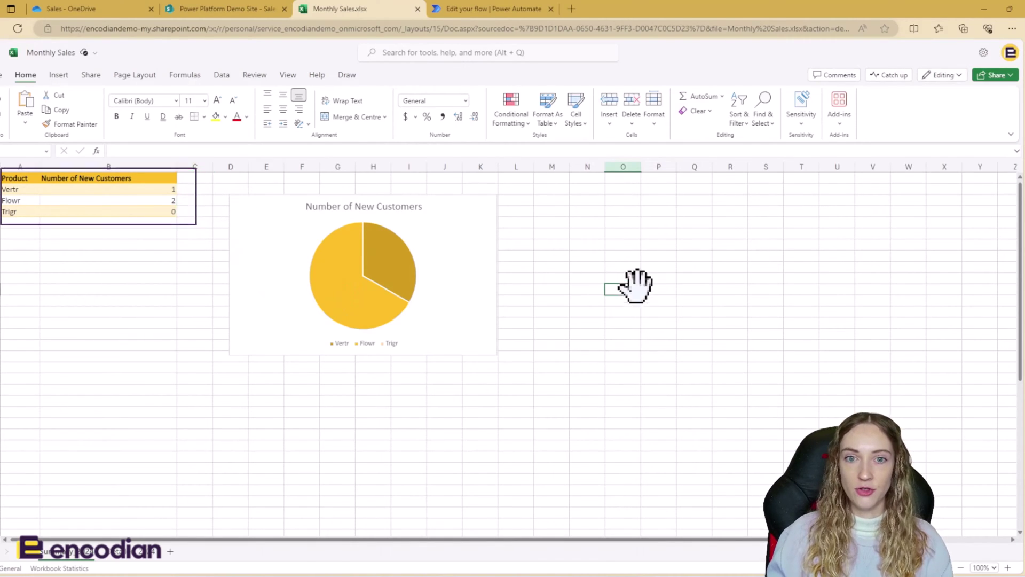
{"action": "left_click", "coordinate": [417, 9]}
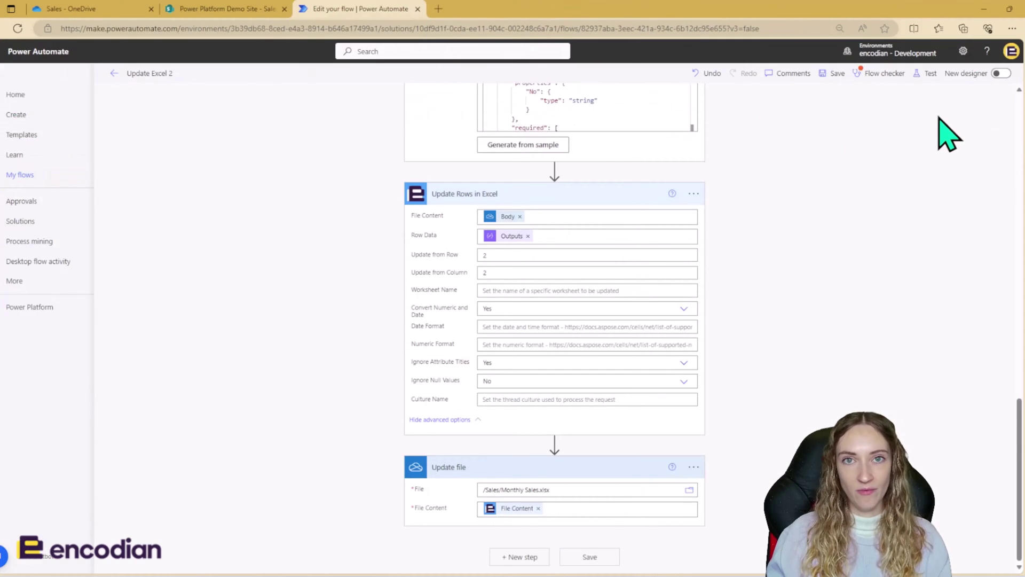
Run a manual test of the Update Excel 2 flow and view the run results
{"action": "left_click", "coordinate": [927, 74]}
{"action": "left_click", "coordinate": [940, 555]}
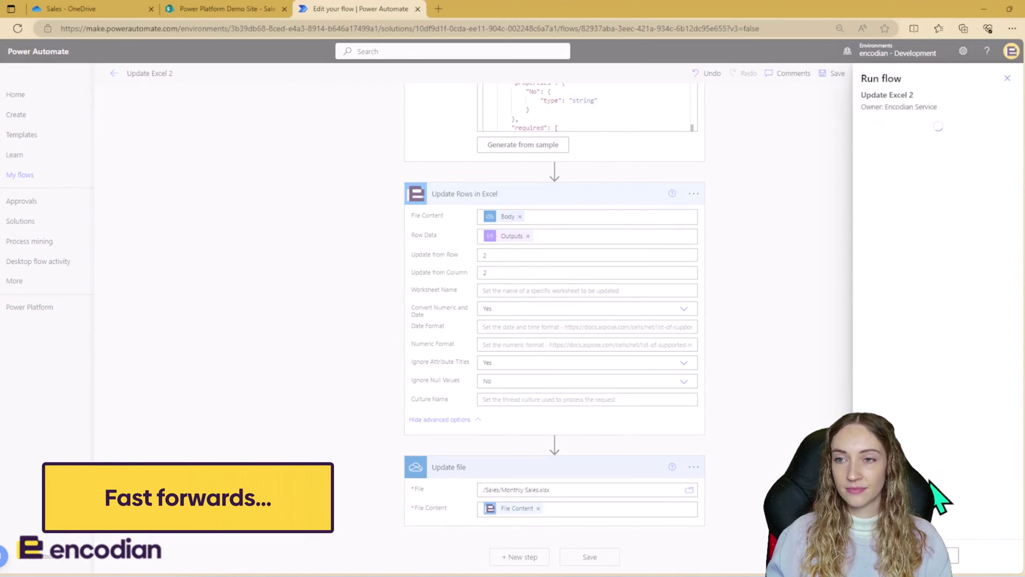
{"action": "left_click", "coordinate": [981, 507]}
{"action": "left_click", "coordinate": [956, 151]}
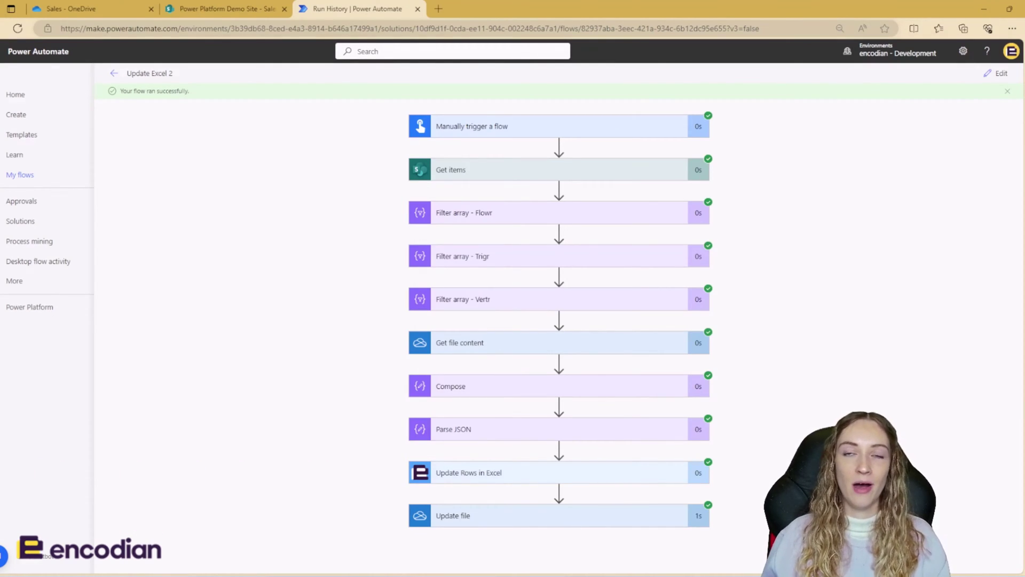
Reopen Monthly Sales.xlsx and confirm Vertr 2, Flowr 4, Trigr 1 and the refreshed pie chart
{"action": "left_click", "coordinate": [124, 8]}
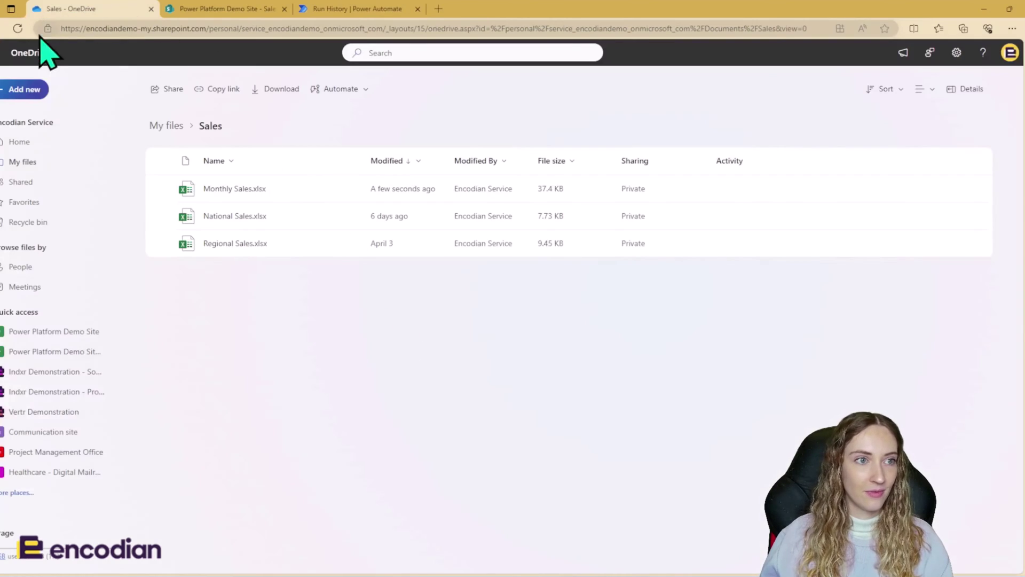
{"action": "left_click", "coordinate": [18, 28]}
{"action": "left_click", "coordinate": [235, 159]}
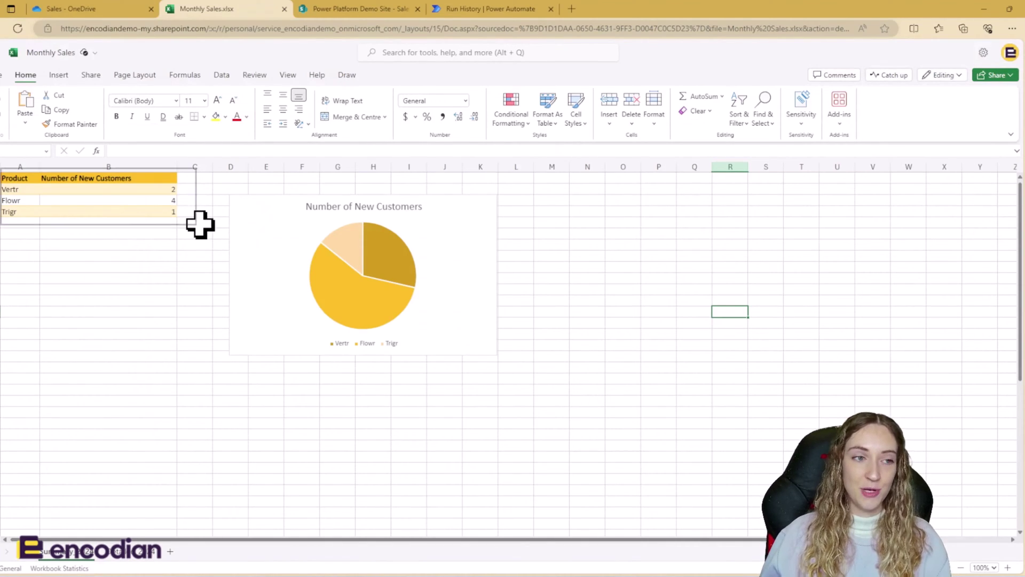
{"action": "left_click", "coordinate": [144, 213]}
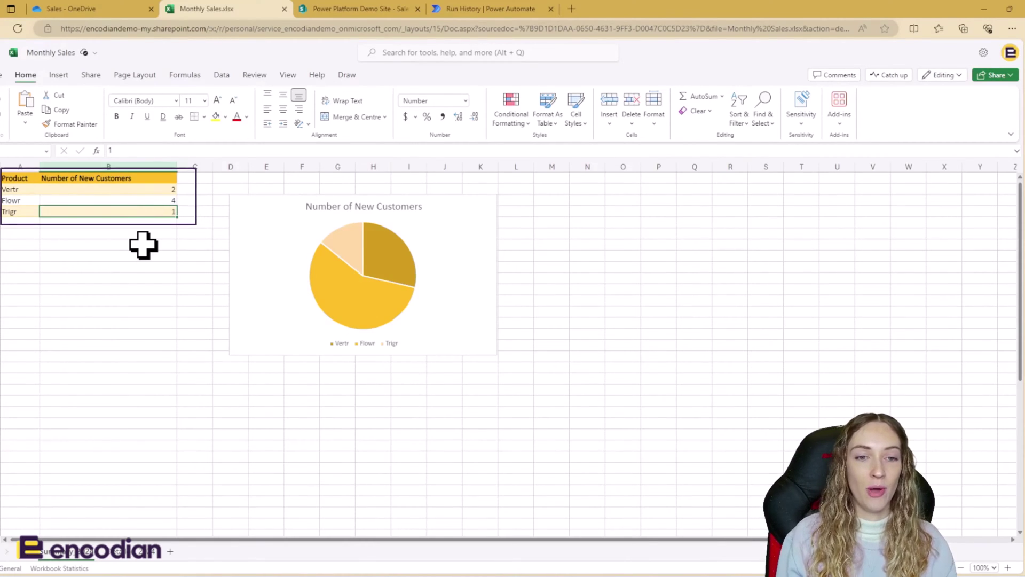
{"action": "left_click", "coordinate": [469, 268]}
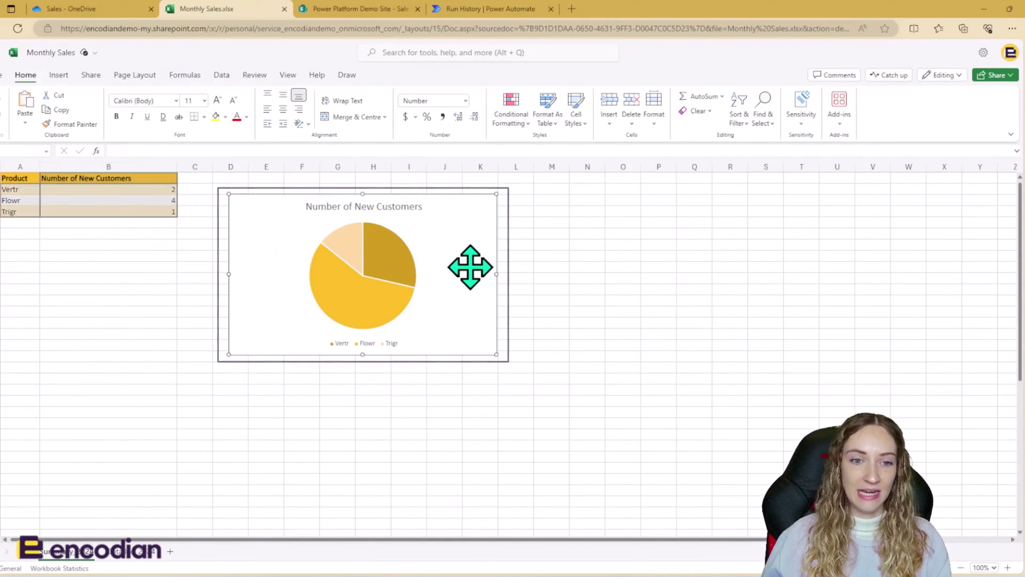